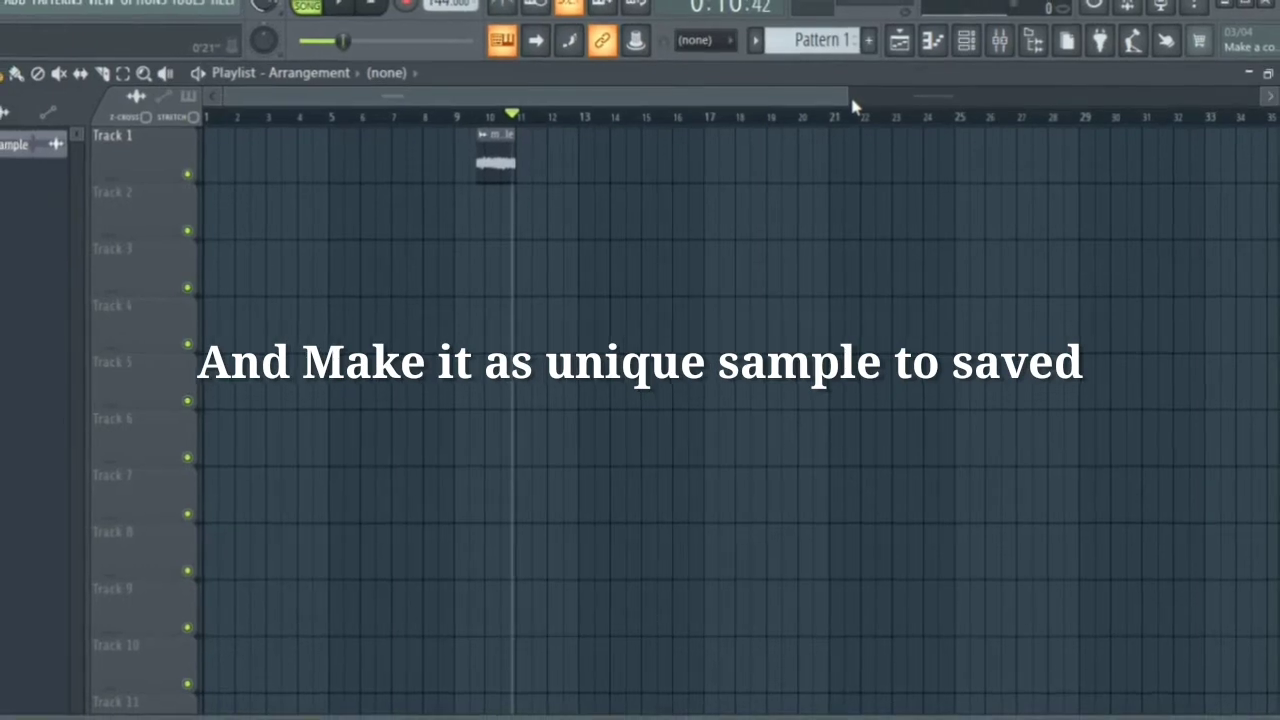
Remove the mixe sound sample clip placed near bar 40 on Track 1 of the playlist
{"action": "left_click_drag", "start_coordinate": [849, 94], "coordinate": [1133, 98]}
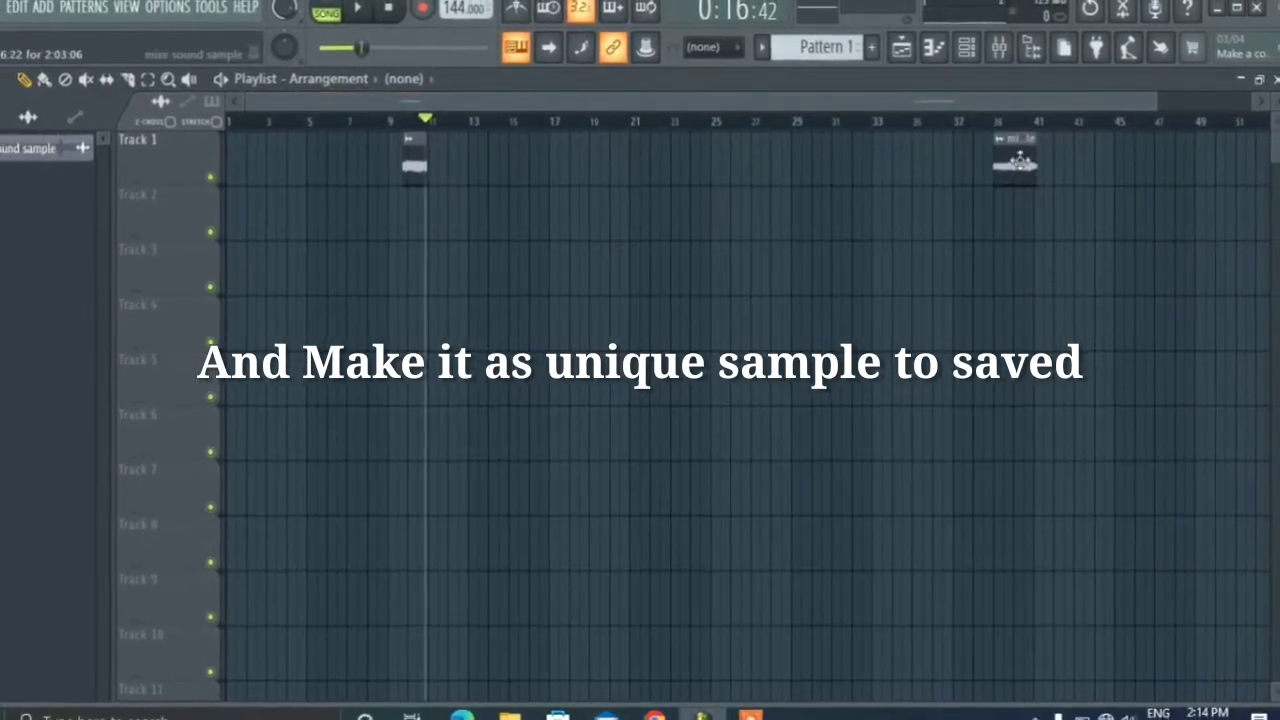
{"action": "right_click", "coordinate": [1018, 160]}
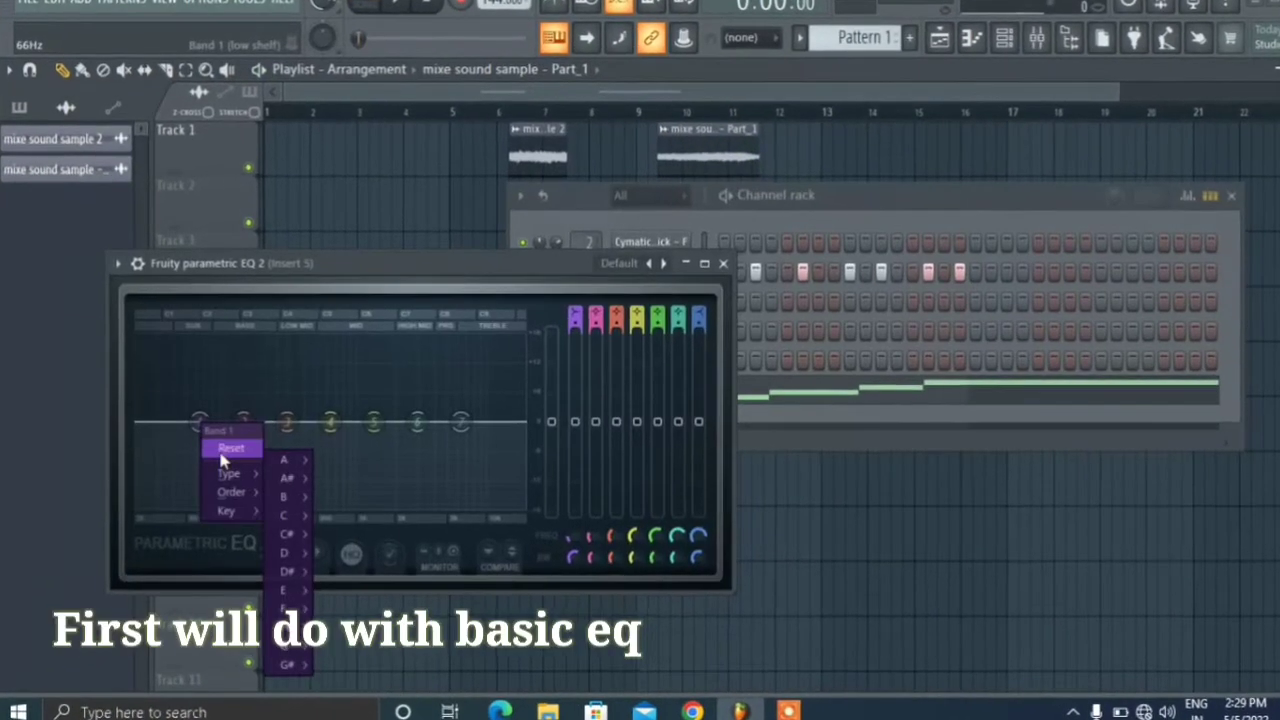
Set band 1 of the Insert 5 Fruity parametric EQ 2 to High pass and raise its cutoff to around band 3
{"action": "mouse_move", "coordinate": [242, 477]}
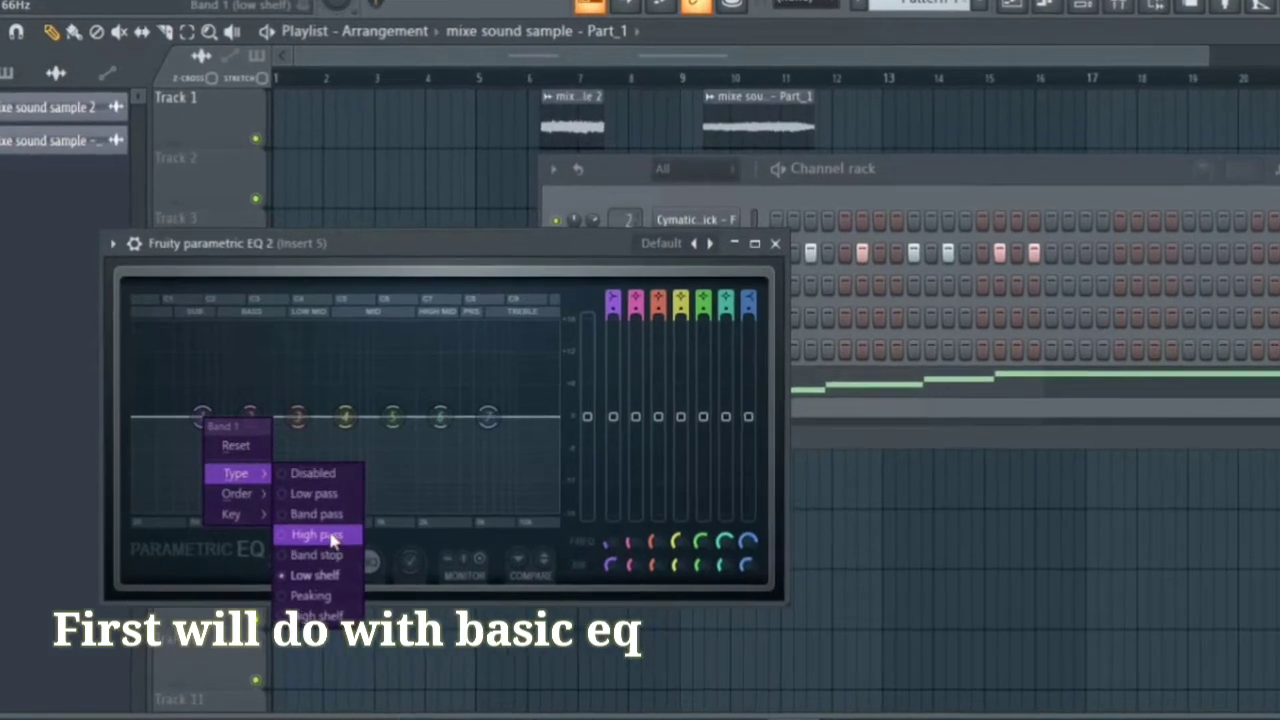
{"action": "left_click", "coordinate": [336, 538]}
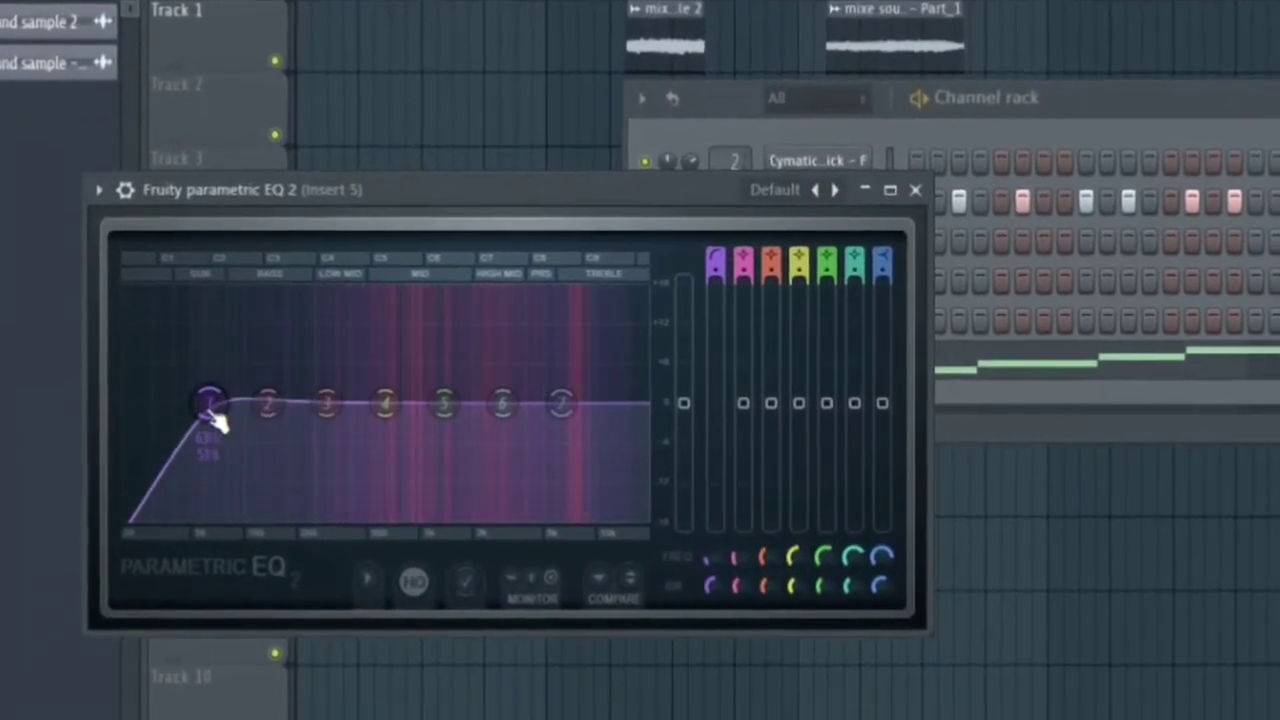
{"action": "left_click_drag", "start_coordinate": [213, 414], "coordinate": [355, 412]}
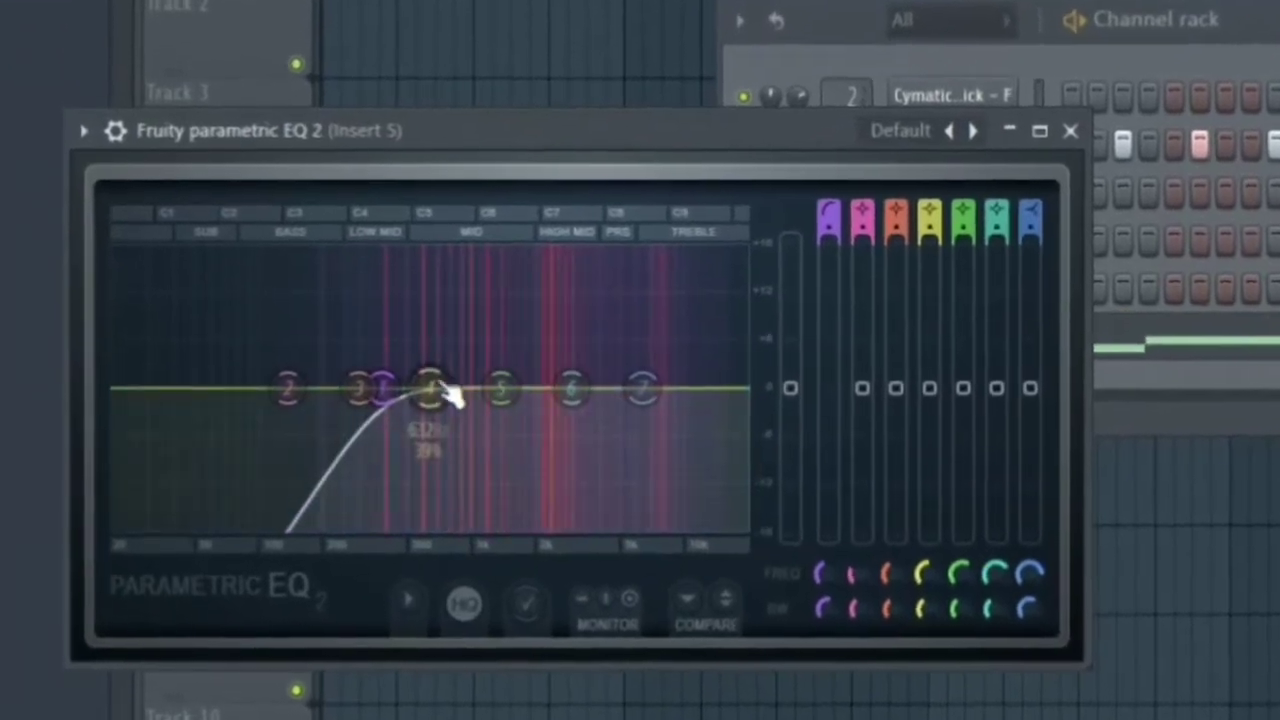
{"action": "left_click_drag", "start_coordinate": [445, 388], "coordinate": [372, 379]}
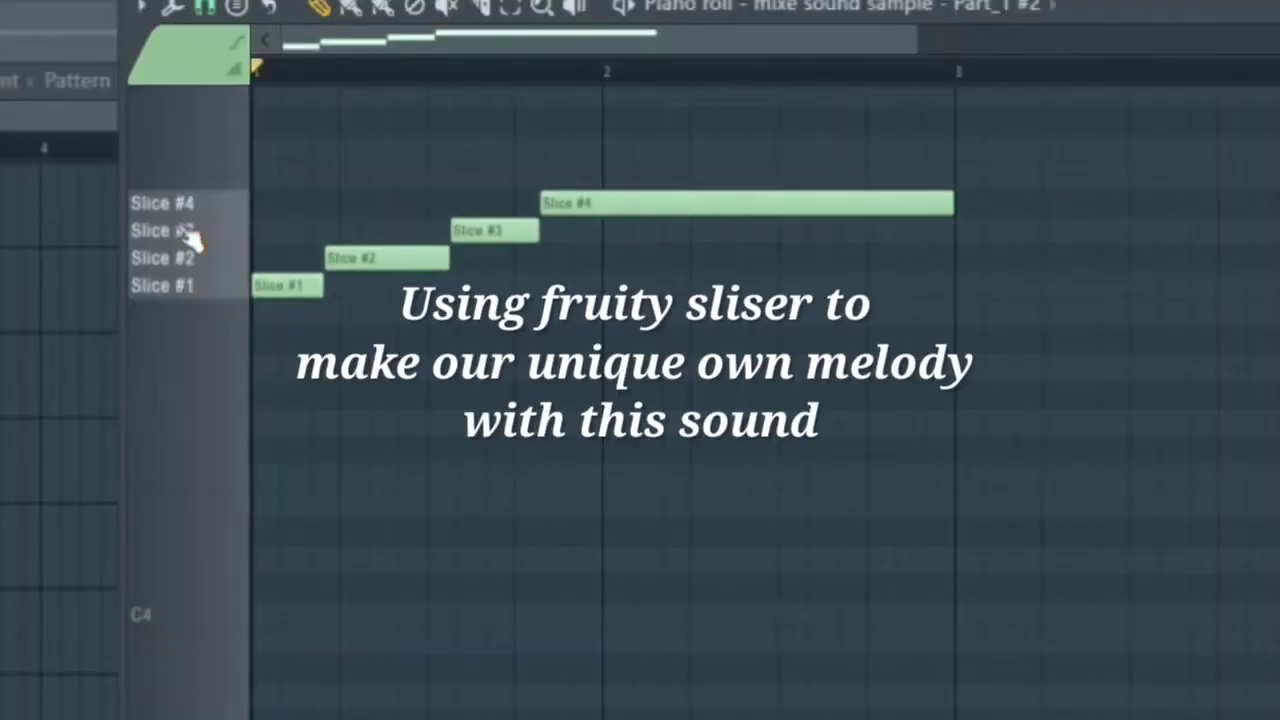
Arrange a two-bar melody of equal-length notes in the order Slice #3, #4, #3, #4, #2, #3, #2, #3
{"action": "left_click", "coordinate": [615, 229]}
{"action": "left_click", "coordinate": [705, 202]}
{"action": "left_click", "coordinate": [780, 256]}
{"action": "key", "text": "space"}
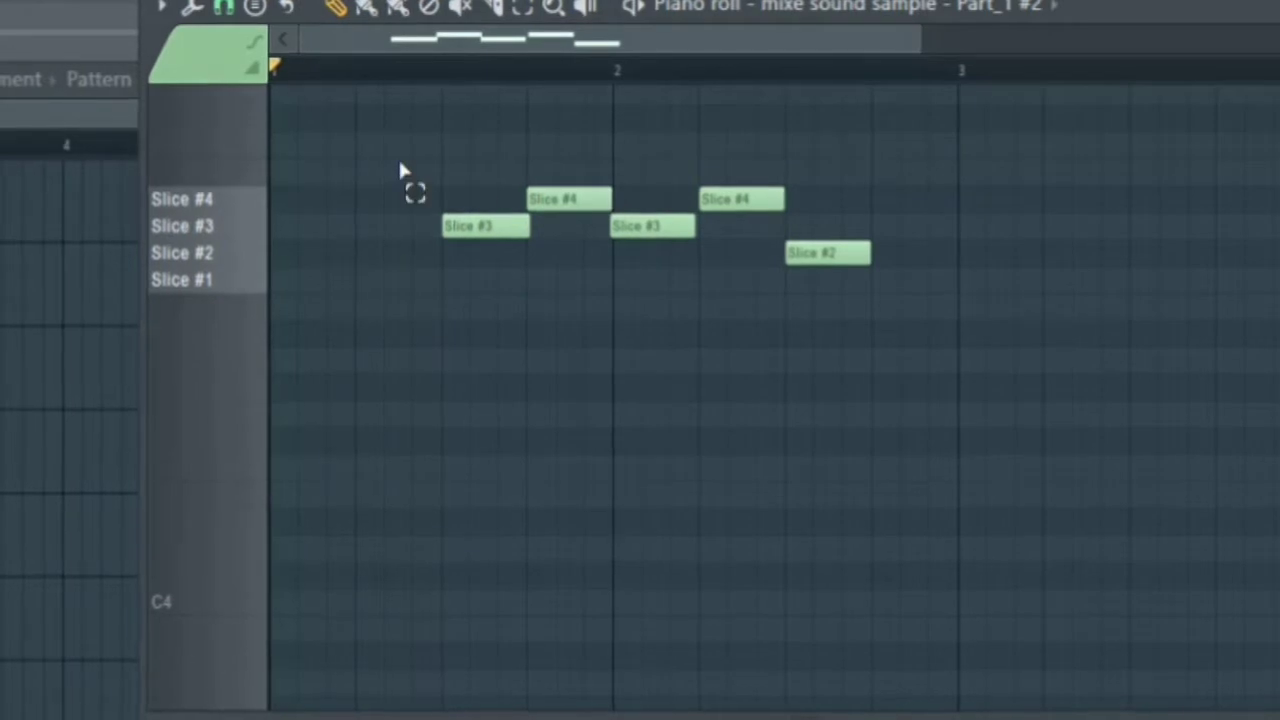
{"action": "left_click_drag", "start_coordinate": [400, 170], "coordinate": [958, 344]}
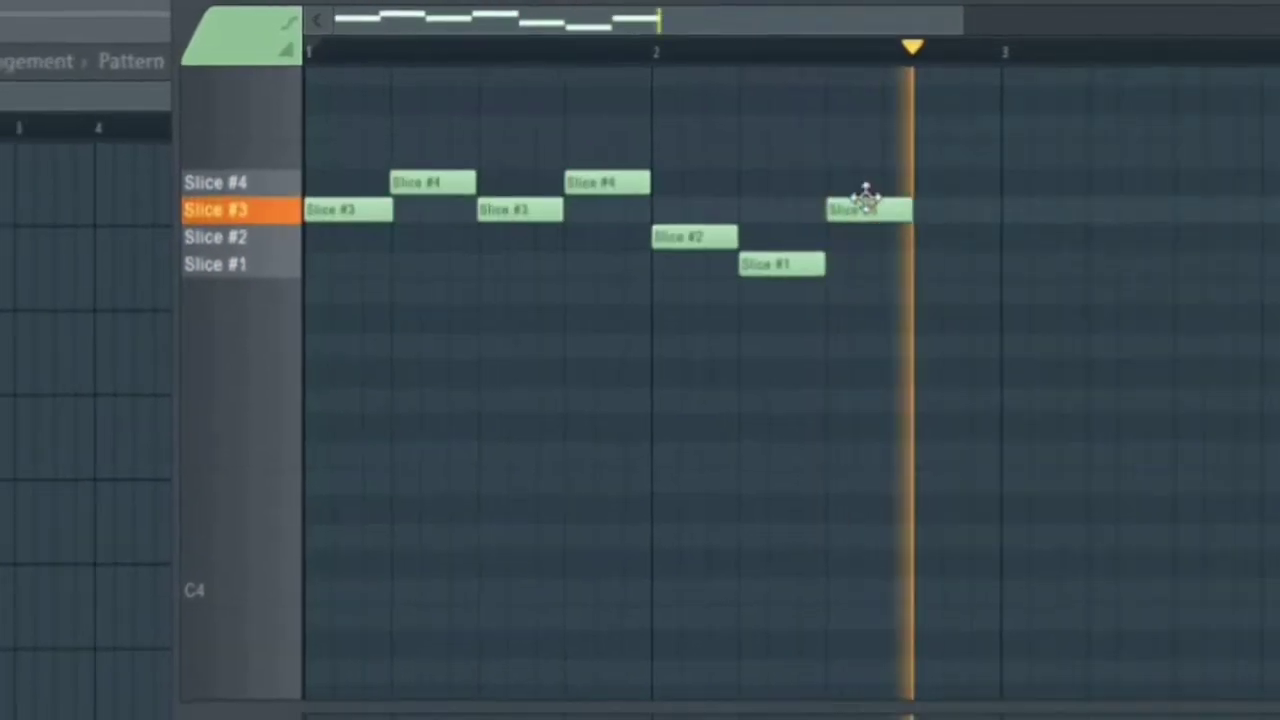
{"action": "left_click", "coordinate": [905, 225]}
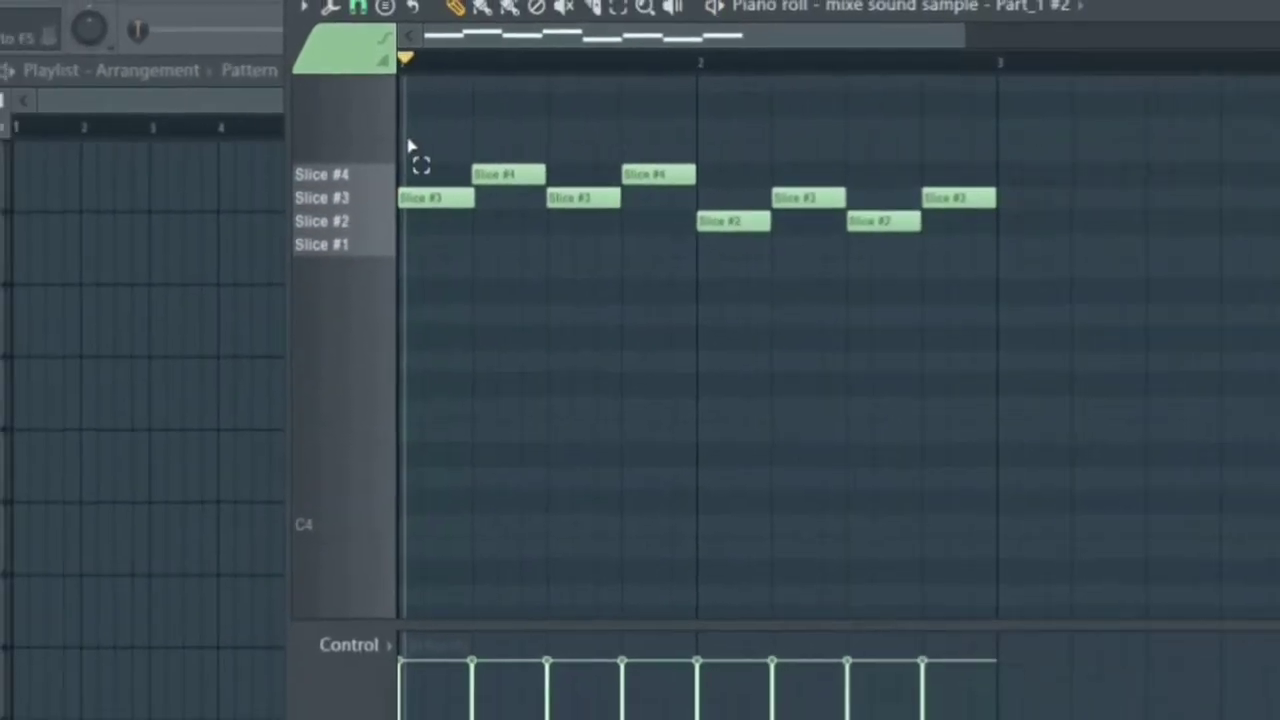
Duplicate the two-bar slice melody into bars 3 and 4, and enable the End settings of the piano roll LFO
{"action": "left_click_drag", "start_coordinate": [405, 158], "coordinate": [990, 358]}
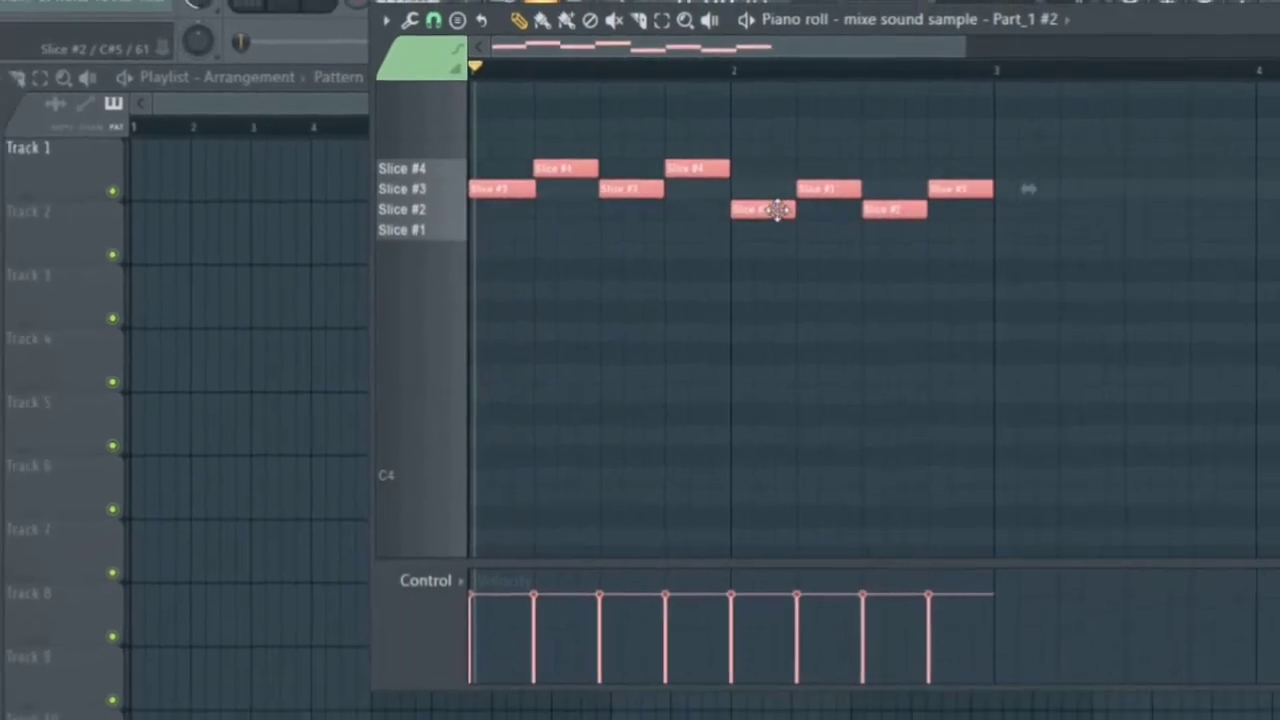
{"action": "key", "text": "ctrl+b"}
{"action": "left_click_drag", "start_coordinate": [1276, 221], "coordinate": [1258, 218]}
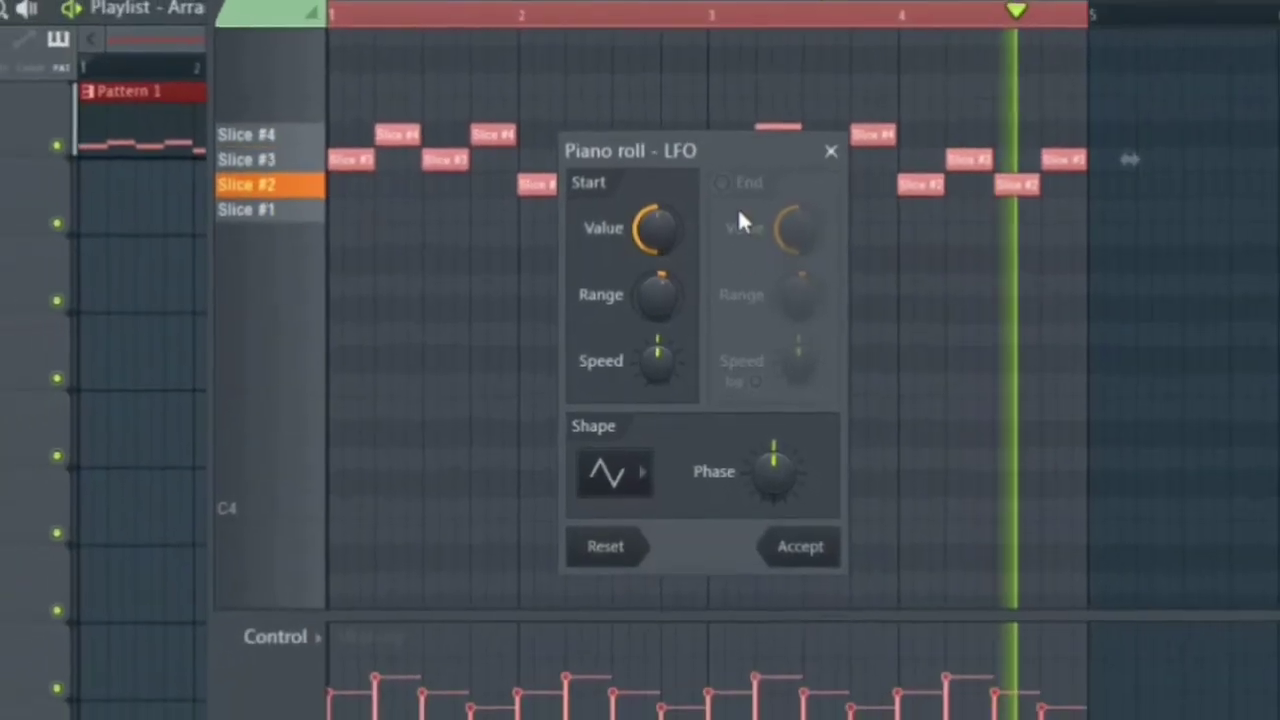
{"action": "left_click", "coordinate": [722, 183]}
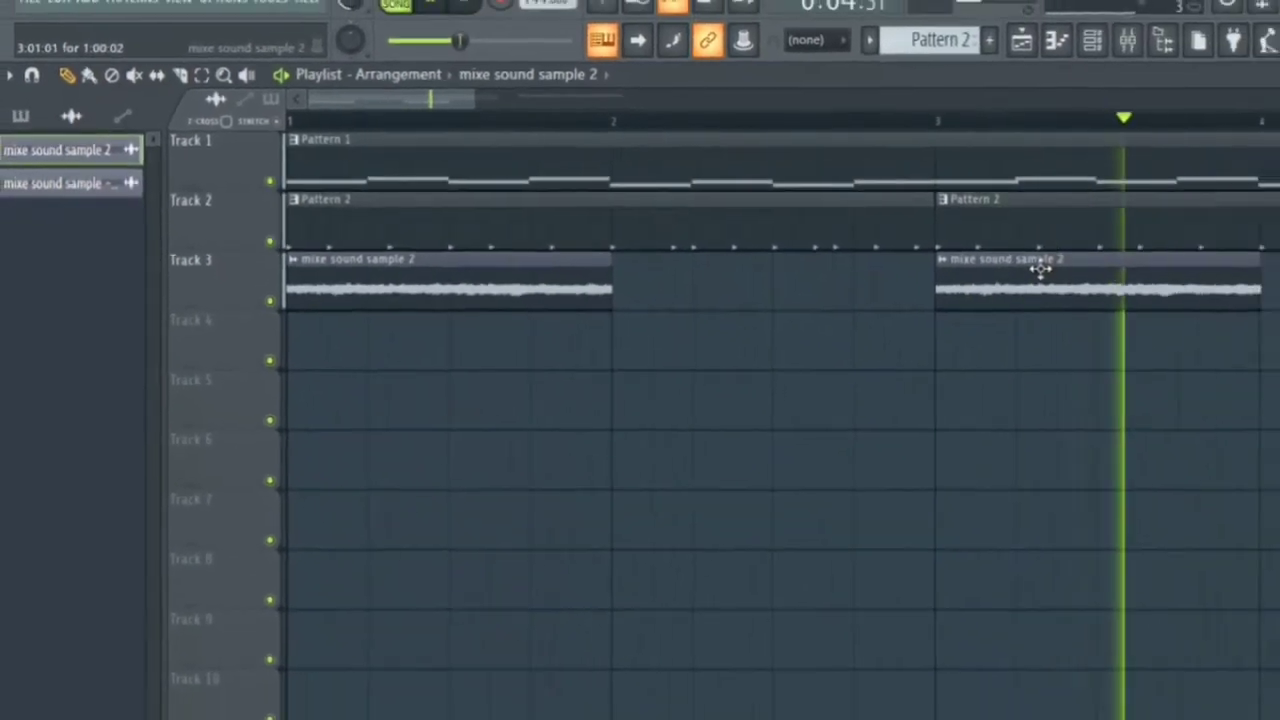
Delete every note after the first three slices in the mixe sound sample - Part_1 #2 piano roll and play back the remainder
{"action": "key", "text": "space"}
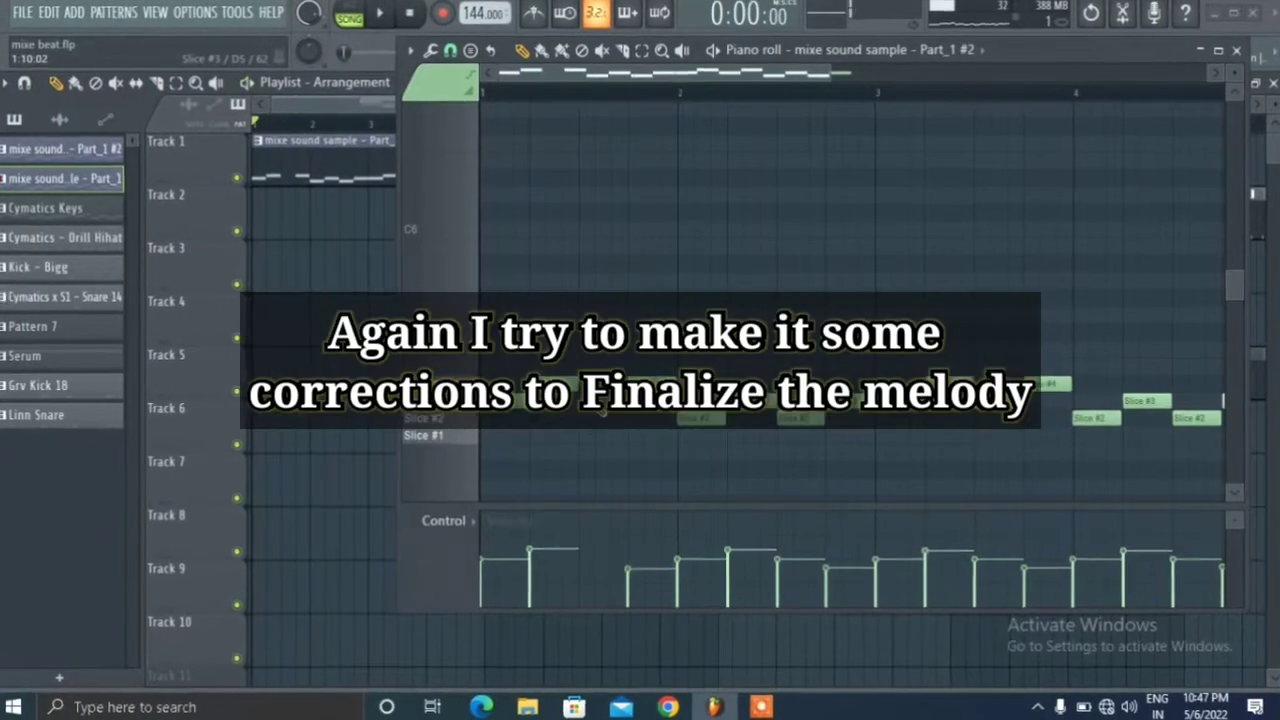
{"action": "key", "text": "space"}
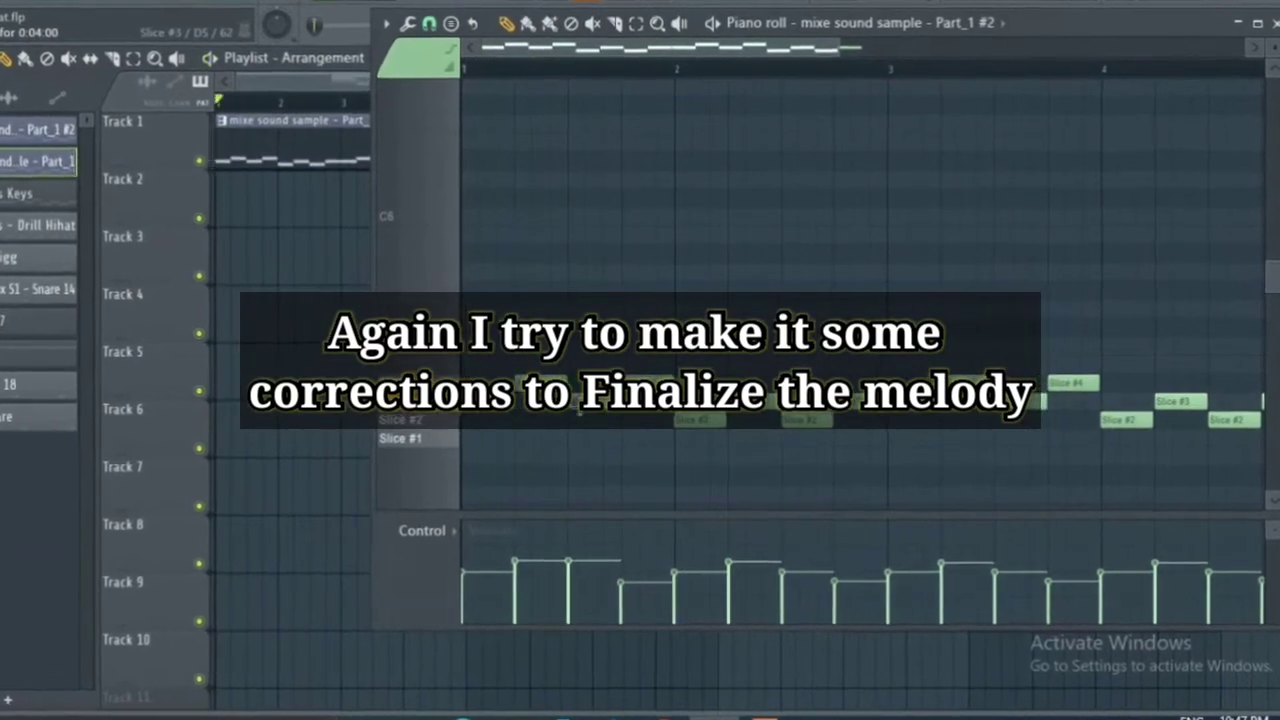
{"action": "left_click_drag", "start_coordinate": [850, 31], "coordinate": [1000, 31]}
{"action": "left_click_drag", "start_coordinate": [566, 355], "coordinate": [982, 502]}
{"action": "key", "text": "Delete"}
{"action": "key", "text": "space"}
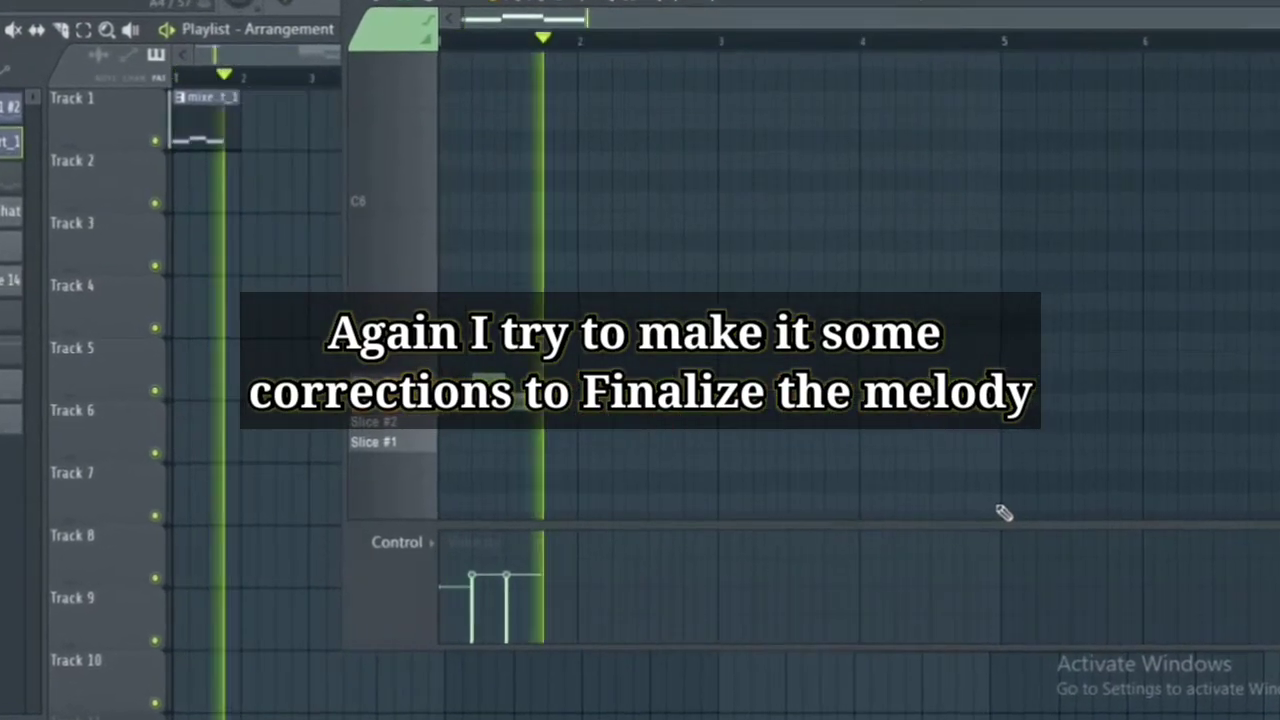
Copy the three-note Slice #3, #4, #3 phrase to the start of bars 2, 3 and 4, checking it by playback
{"action": "key", "text": "space"}
{"action": "key", "text": "ctrl+a"}
{"action": "left_click_drag", "start_coordinate": [587, 381], "coordinate": [626, 381]}
{"action": "key", "text": "space"}
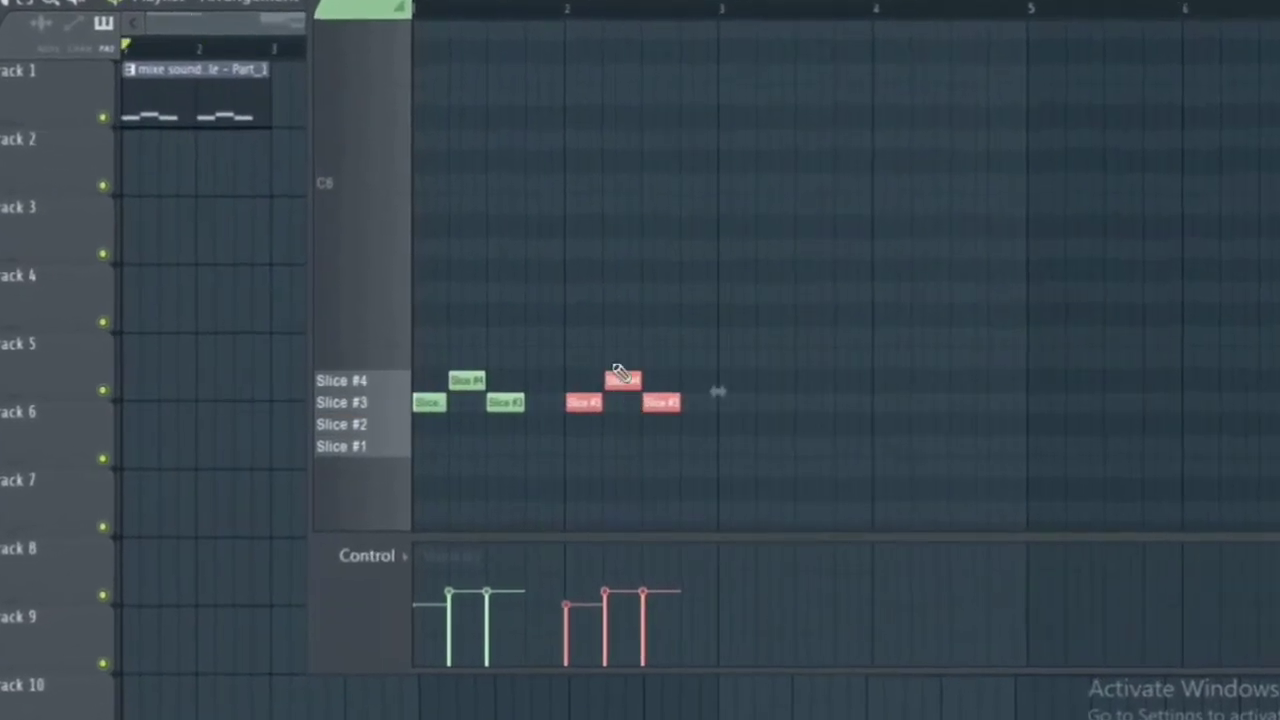
{"action": "key", "text": "space"}
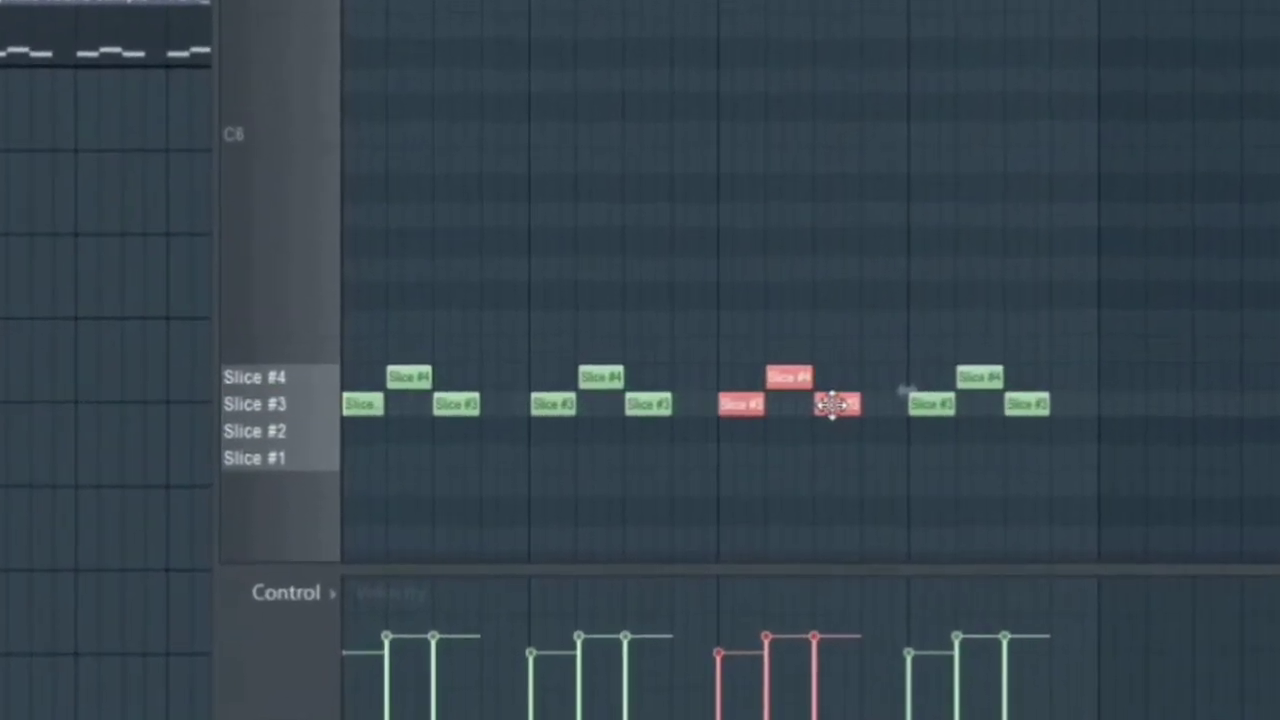
{"action": "key", "text": "space"}
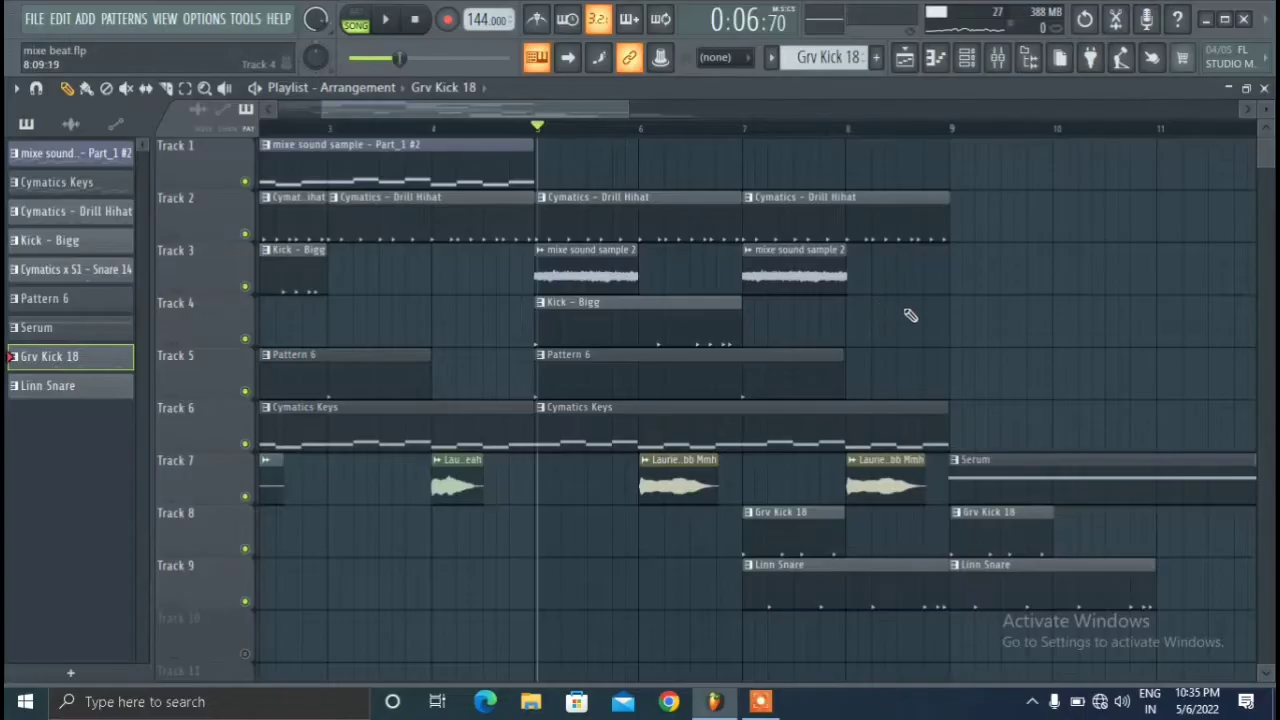
Copy the Kick - Bigg, Pattern 6 and Cymatics - Drill Hihat clips to bar 12 and play back that section
{"action": "left_click_drag", "start_coordinate": [910, 316], "coordinate": [1218, 384]}
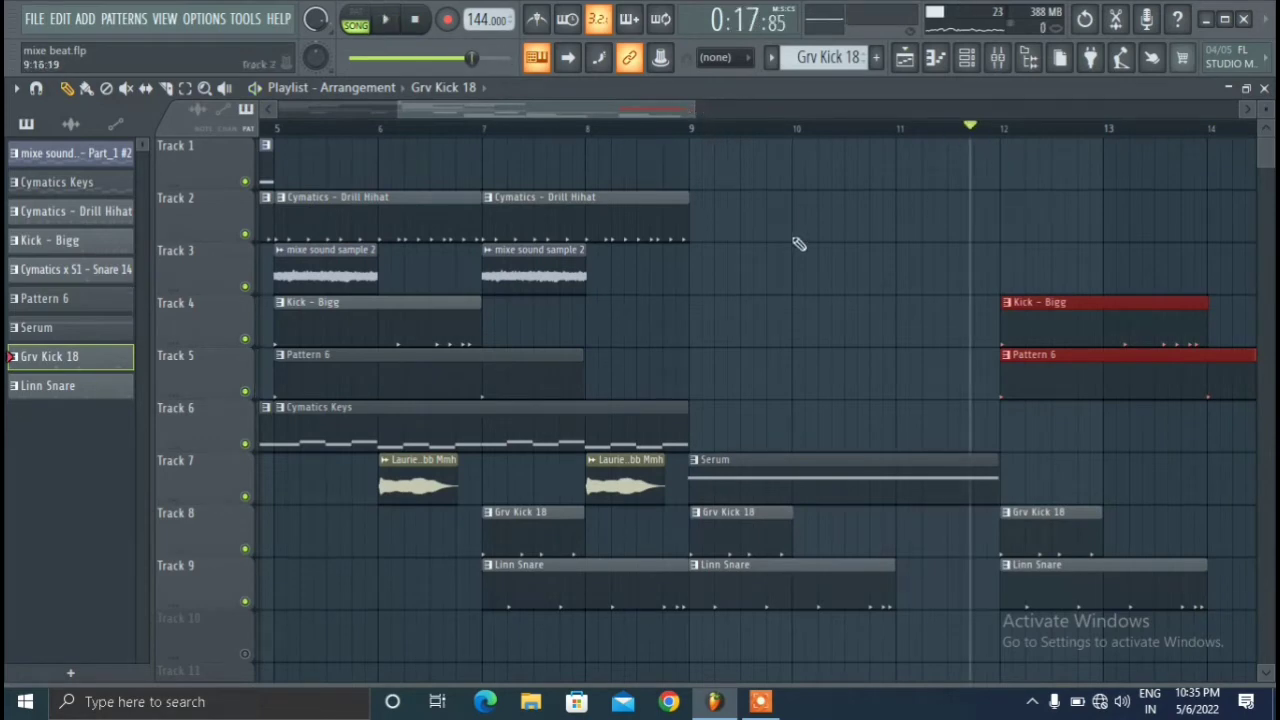
{"action": "left_click", "coordinate": [595, 224]}
{"action": "left_click_drag", "start_coordinate": [545, 219], "coordinate": [956, 221]}
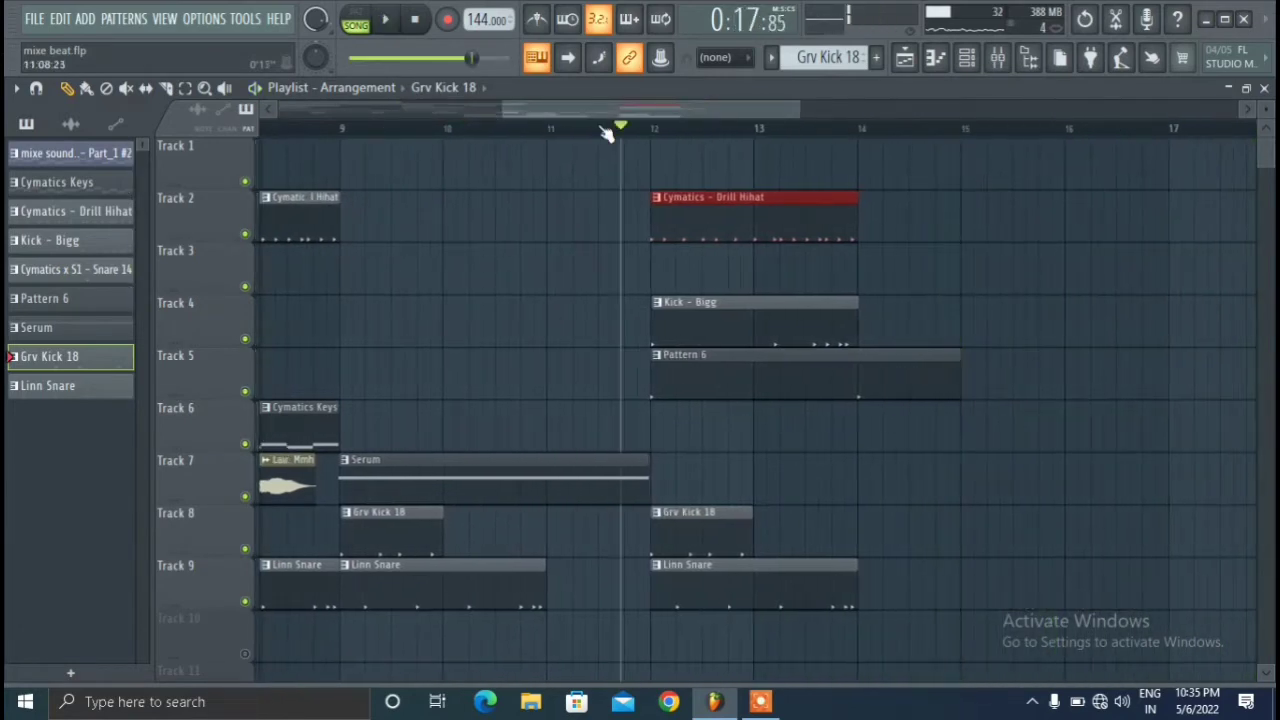
{"action": "key", "text": "space"}
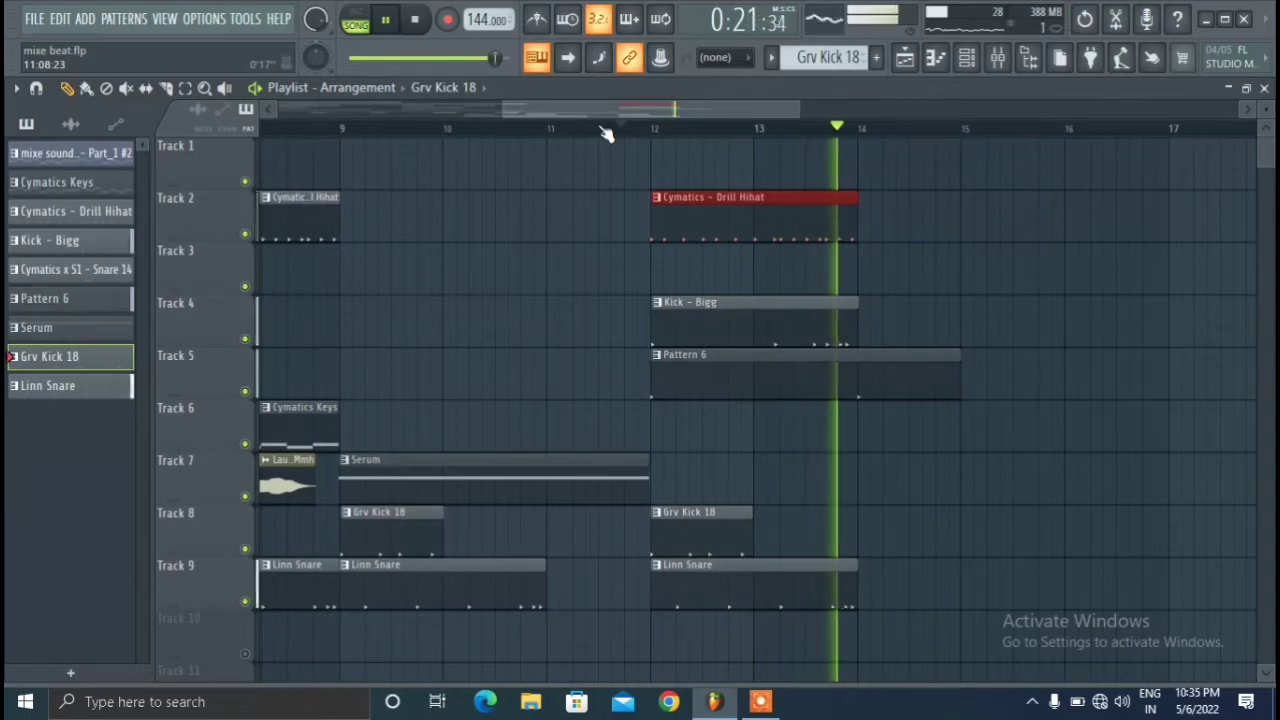
{"action": "key", "text": "space"}
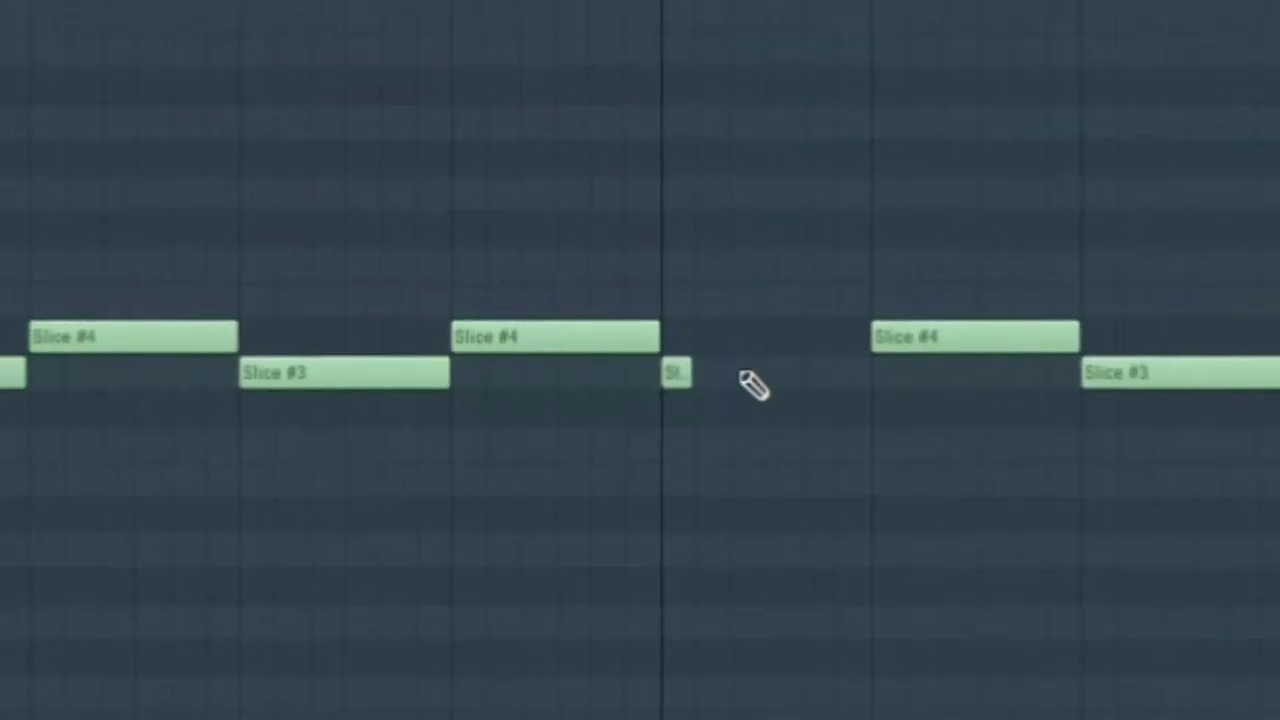
Add two short repeated Slice #3 notes in the gap before the following Slice #4 note and audition them
{"action": "left_click", "coordinate": [738, 378]}
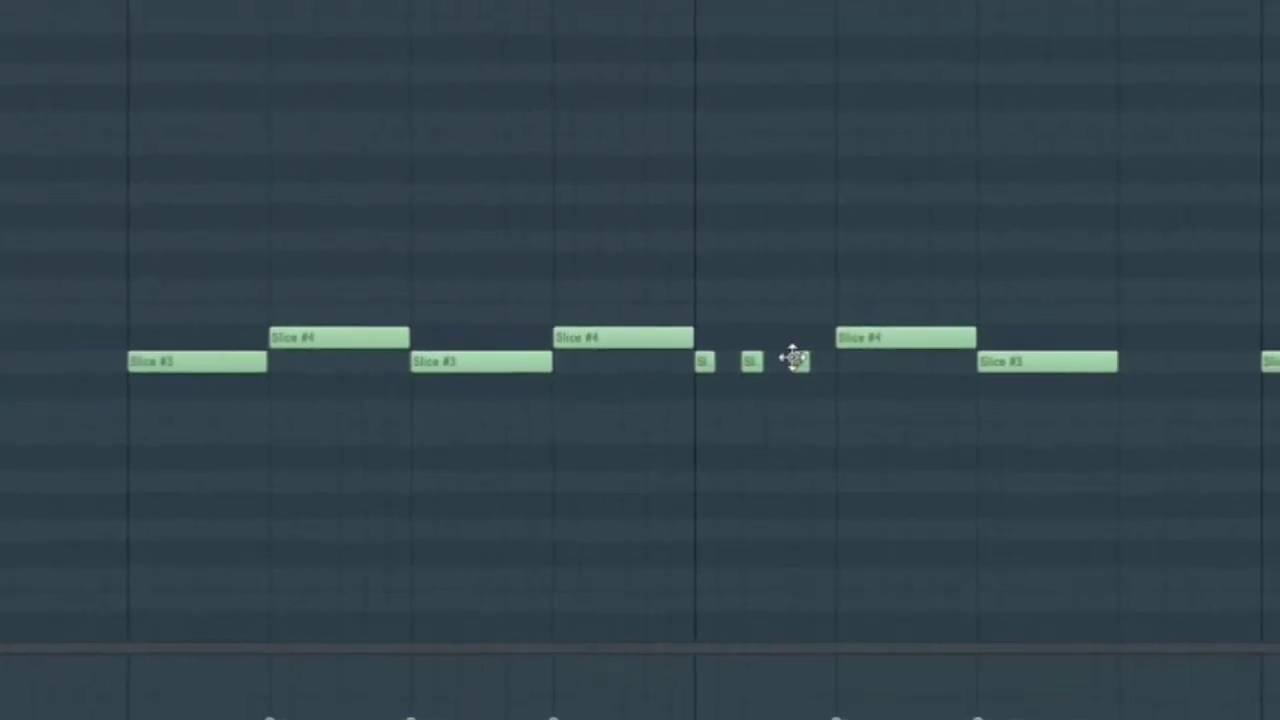
{"action": "key", "text": "space"}
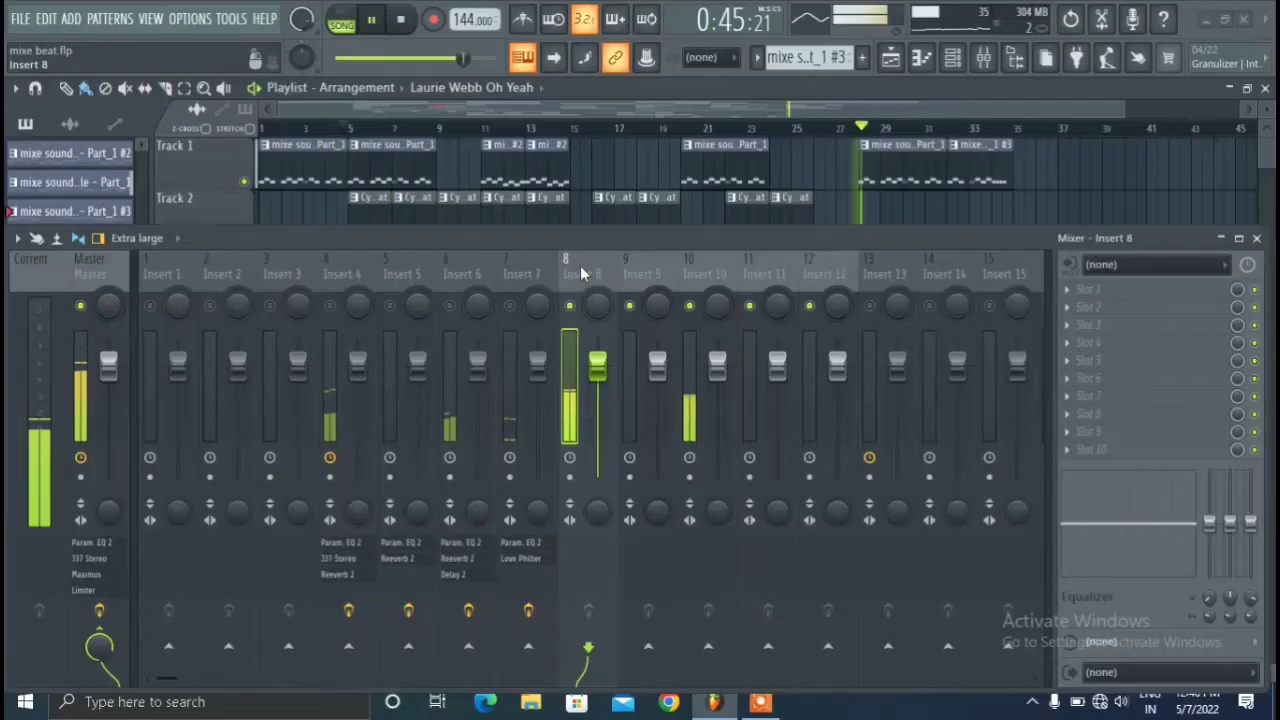
Select mixer tracks Insert 8 through Insert 12 and open the colour change for them
{"action": "left_click_drag", "start_coordinate": [580, 265], "coordinate": [833, 272]}
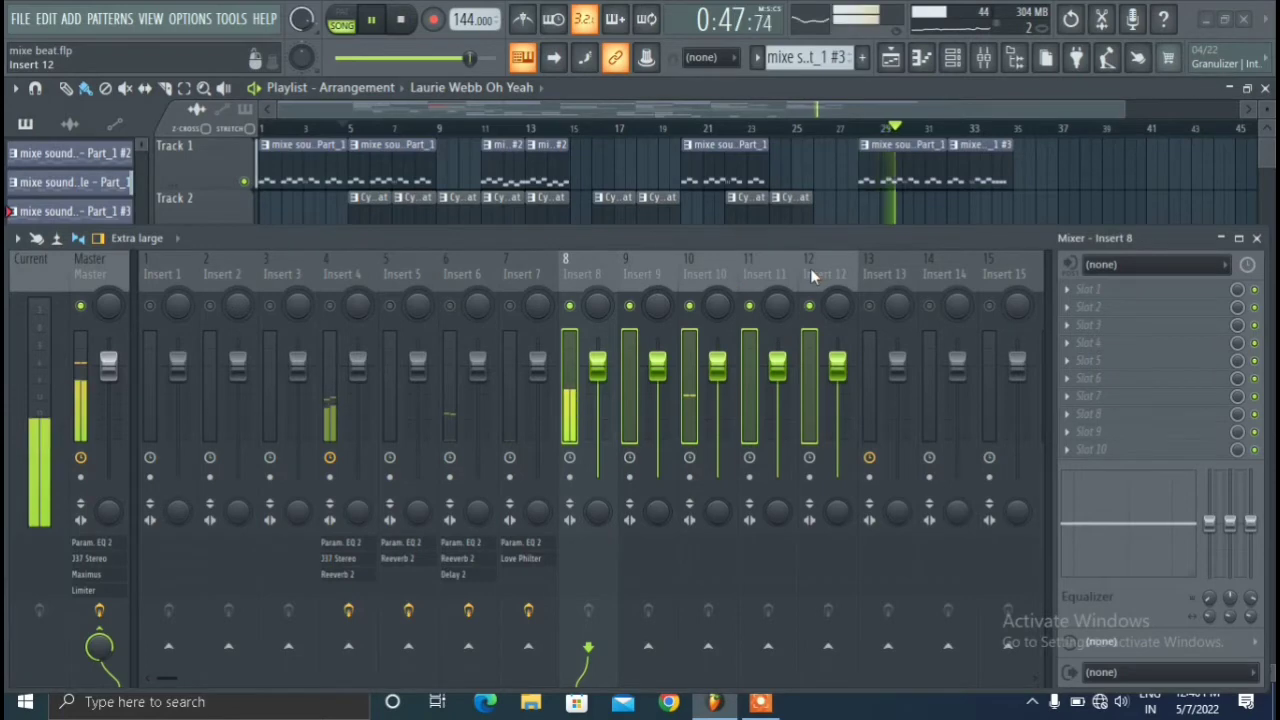
{"action": "right_click", "coordinate": [812, 277]}
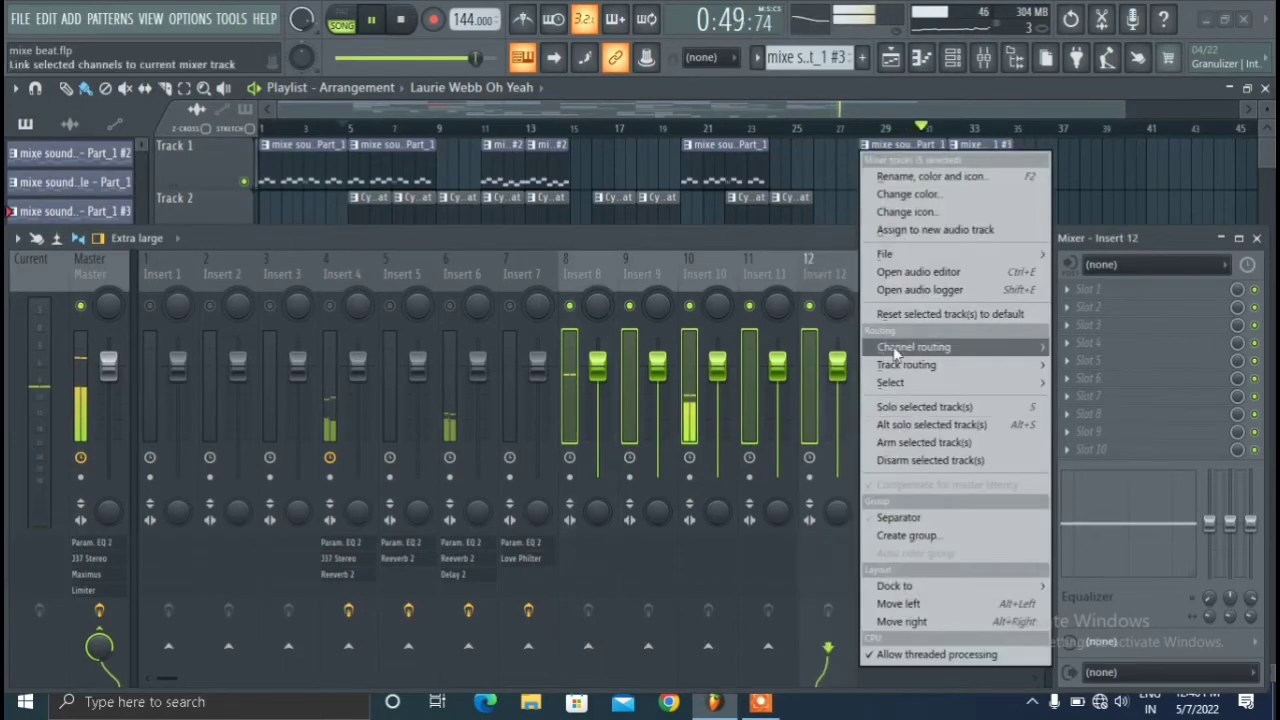
{"action": "left_click", "coordinate": [899, 197]}
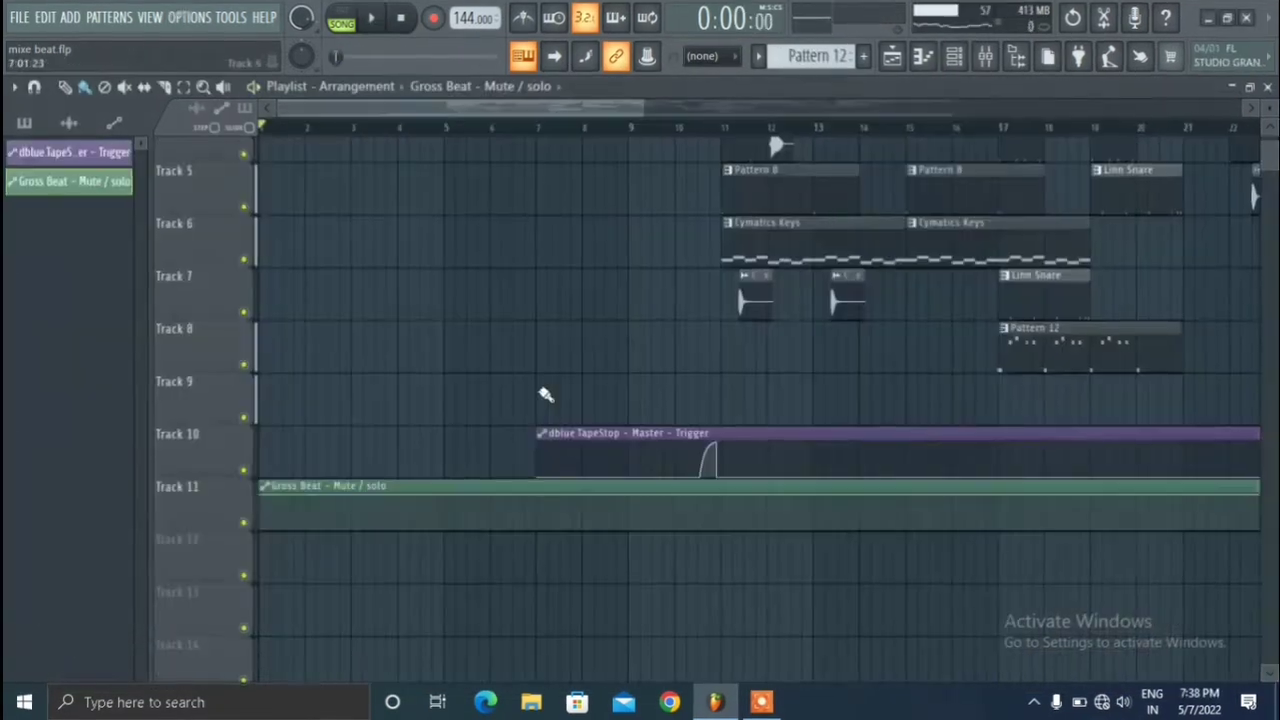
Shape the Gross Beat - Mute / solo automation on Track 11 to drop steeply to its minimum at bar 7
{"action": "key", "text": "space"}
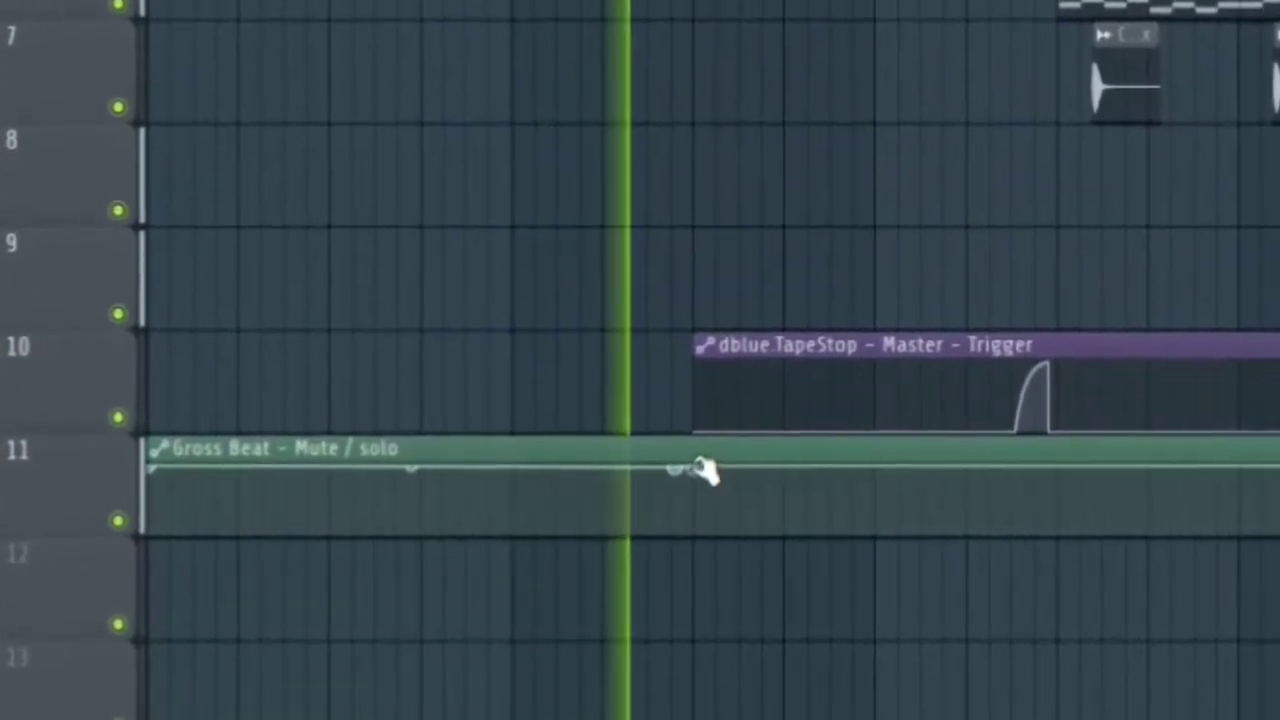
{"action": "left_click_drag", "start_coordinate": [634, 477], "coordinate": [671, 541]}
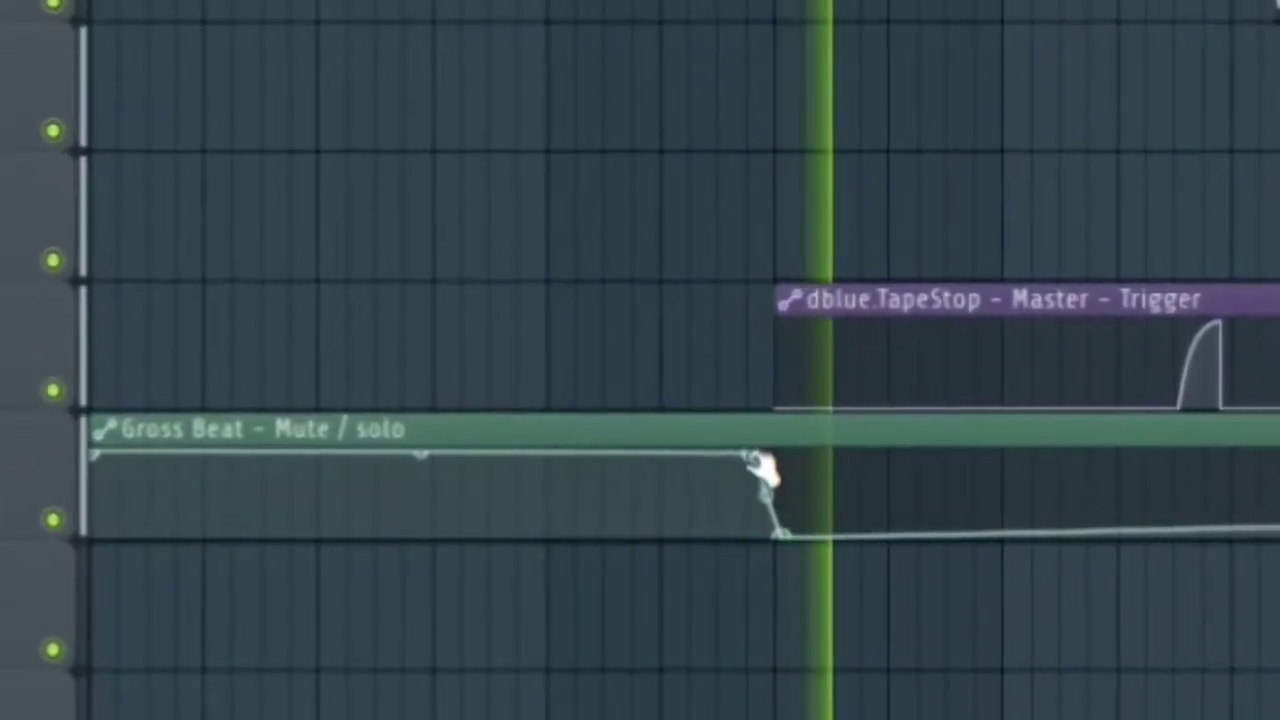
{"action": "left_click_drag", "start_coordinate": [690, 466], "coordinate": [712, 466]}
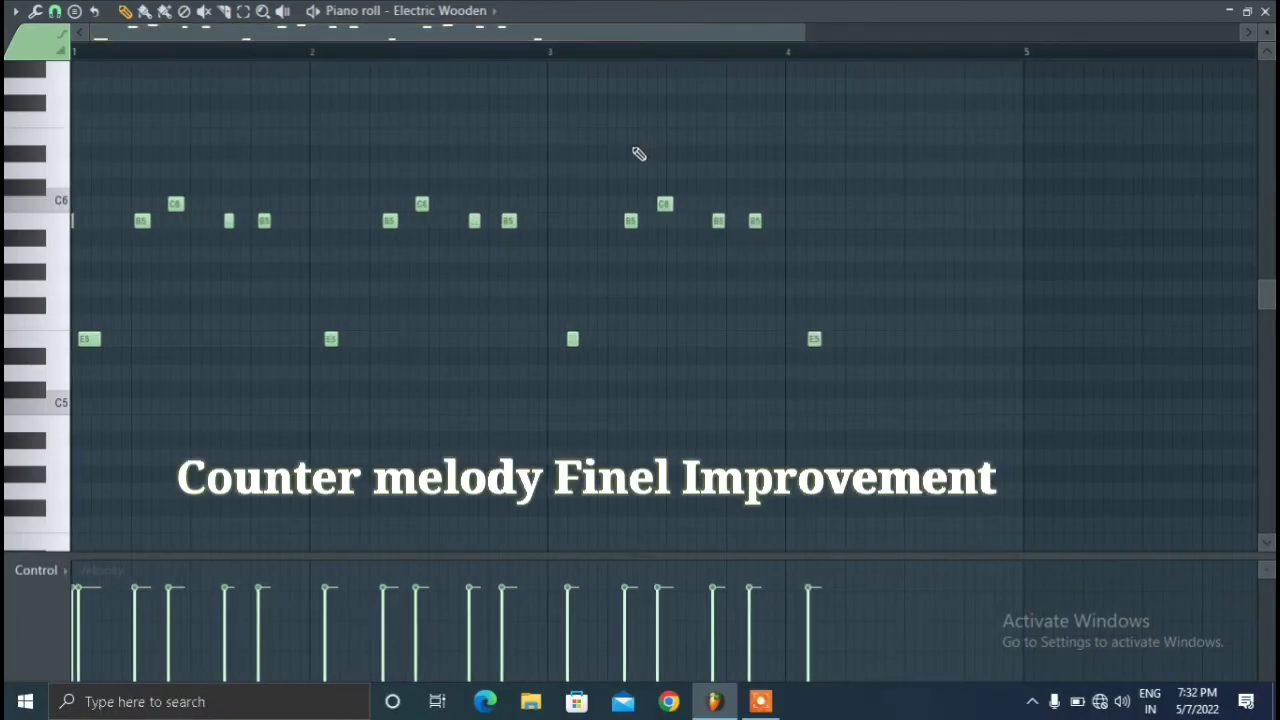
Select the Electric Wooden counter-melody notes from bar 2 onward and shift them slightly earlier onto the bar line
{"action": "left_click_drag", "start_coordinate": [804, 29], "coordinate": [621, 27]}
{"action": "left_click_drag", "start_coordinate": [402, 130], "coordinate": [1100, 477]}
{"action": "left_click_drag", "start_coordinate": [621, 30], "coordinate": [686, 28]}
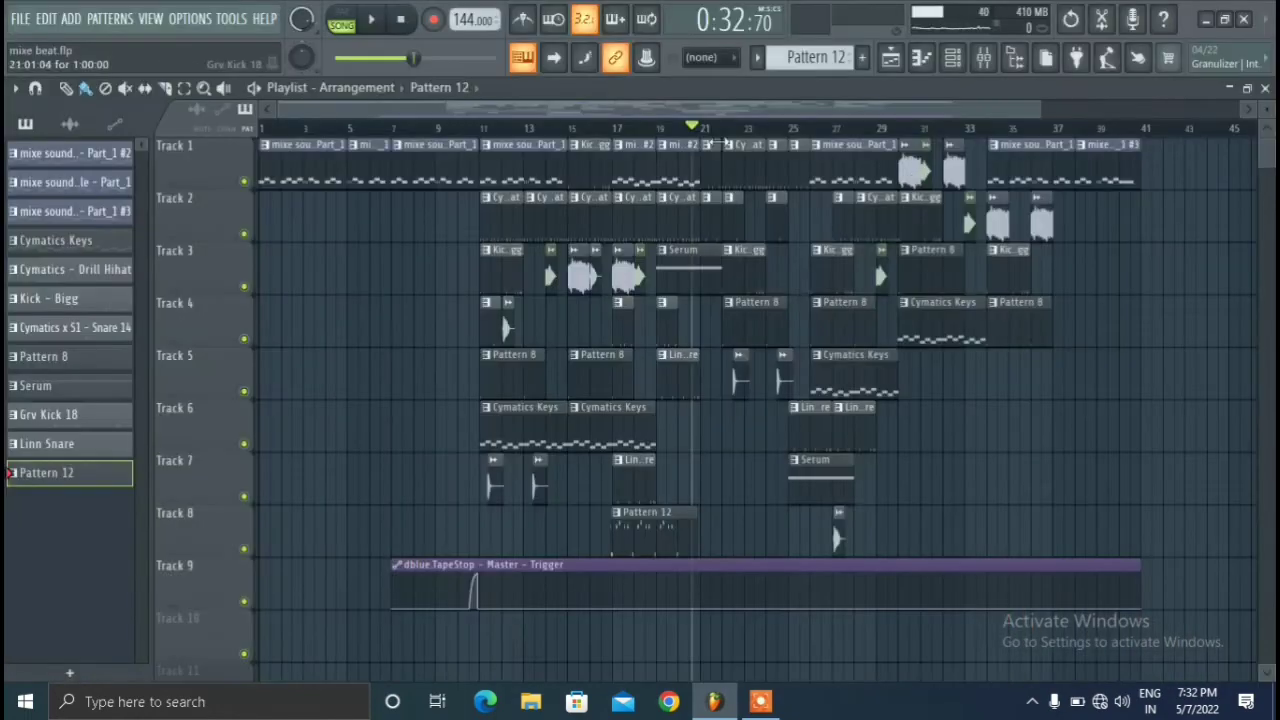
Solo Track 8 and shift Pattern 12's counter-melody notes from bar 3 onward slightly earlier, onto the bar line
{"action": "right_click", "coordinate": [244, 549]}
{"action": "double_click", "coordinate": [643, 537]}
{"action": "left_click_drag", "start_coordinate": [746, 33], "coordinate": [603, 34]}
{"action": "key", "text": "space"}
{"action": "left_click_drag", "start_coordinate": [650, 114], "coordinate": [983, 426]}
{"action": "left_click_drag", "start_coordinate": [941, 341], "coordinate": [937, 341]}
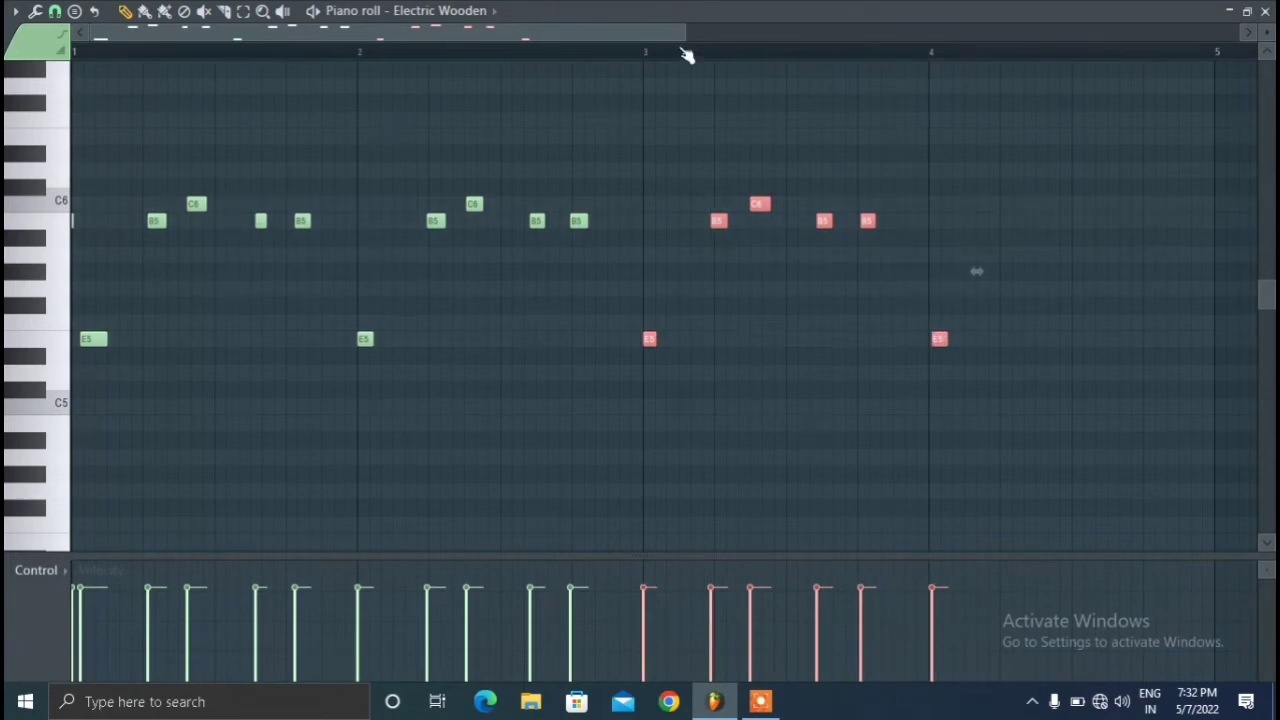
Play back the Electric Wooden counter melody repeatedly and examine the timing of its first-bar notes
{"action": "key", "text": "space"}
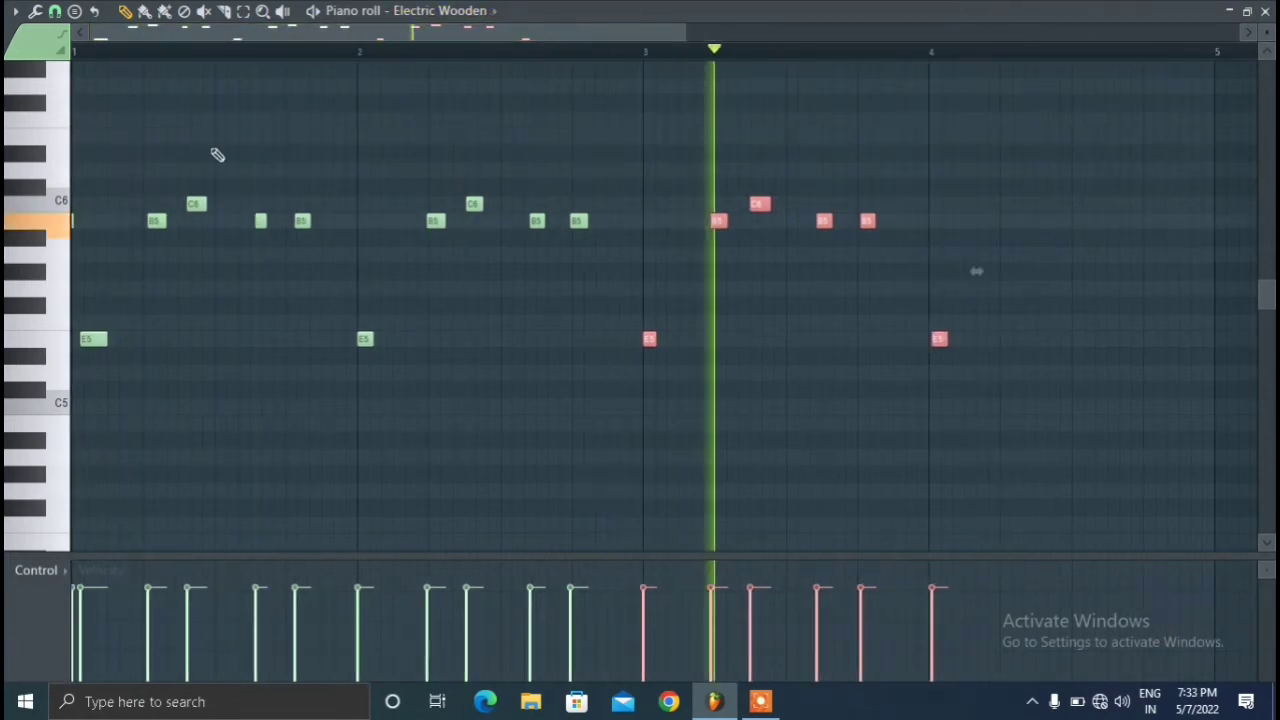
{"action": "key", "text": "space"}
{"action": "key", "text": "space"}
{"action": "key", "text": "space"}
{"action": "left_click_drag", "start_coordinate": [685, 32], "coordinate": [347, 32]}
{"action": "left_click_drag", "start_coordinate": [188, 191], "coordinate": [323, 191]}
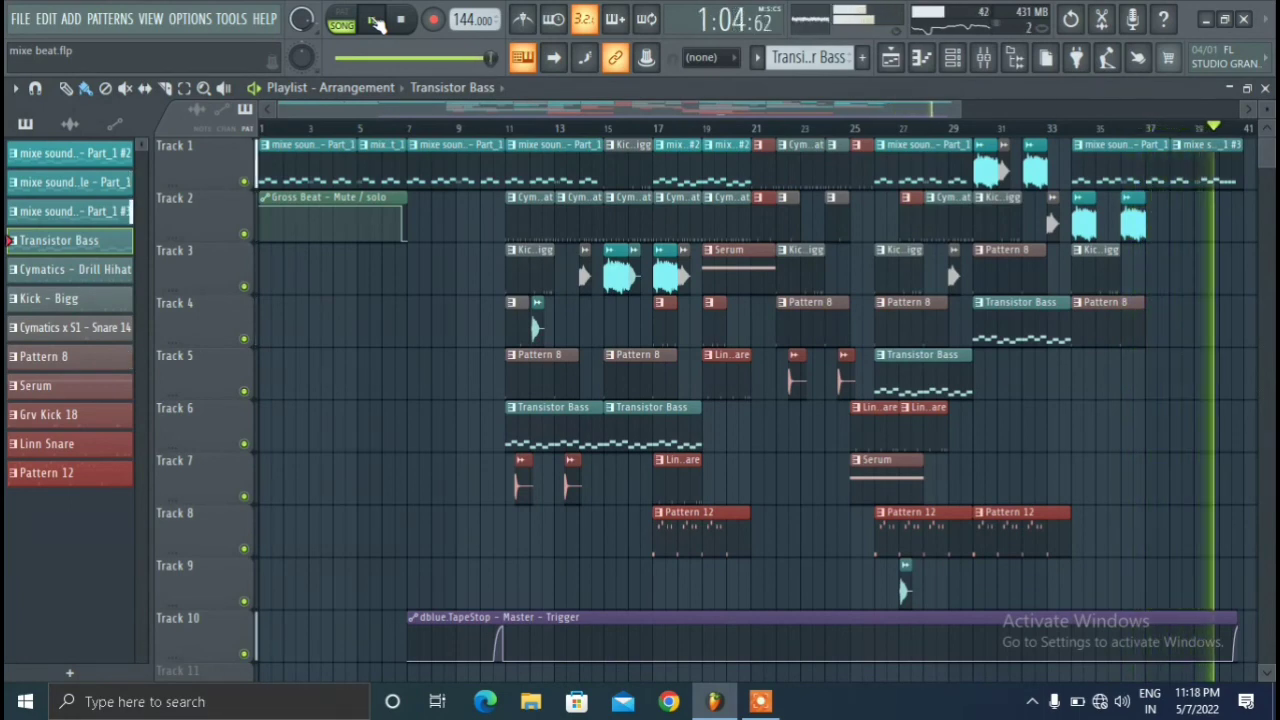
Stop the playback of the full arrangement
{"action": "key", "text": "space"}
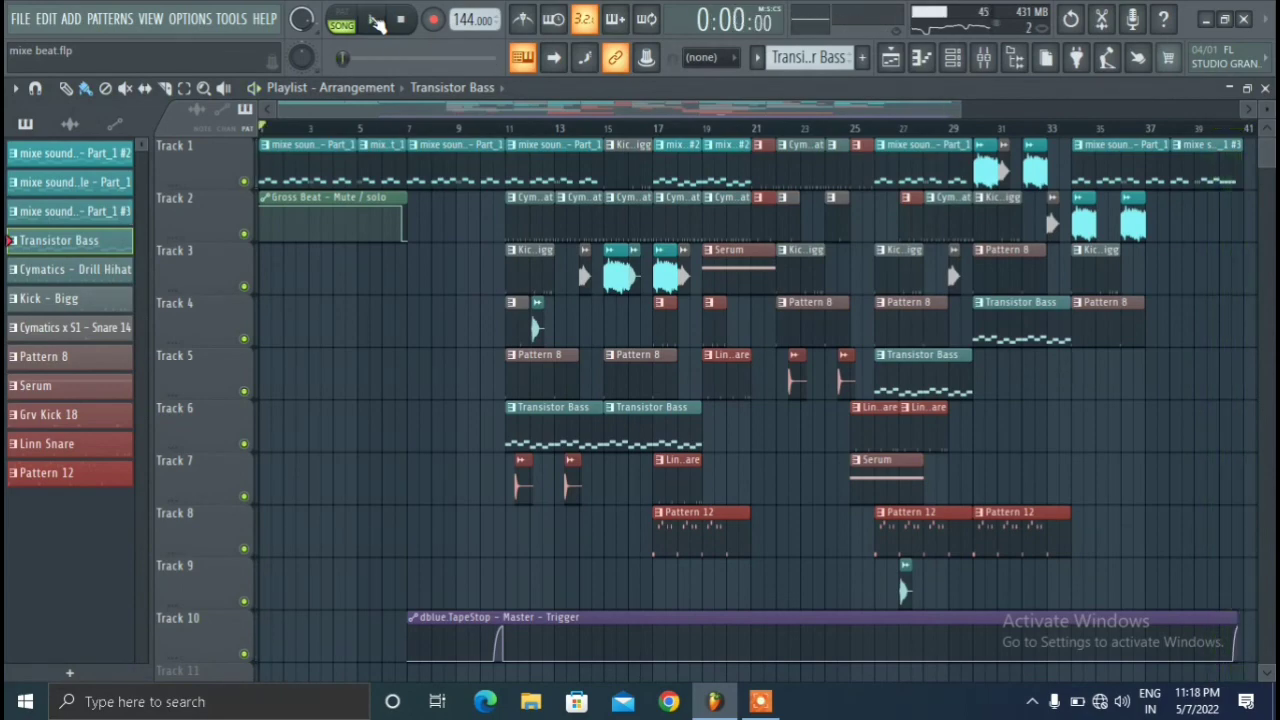